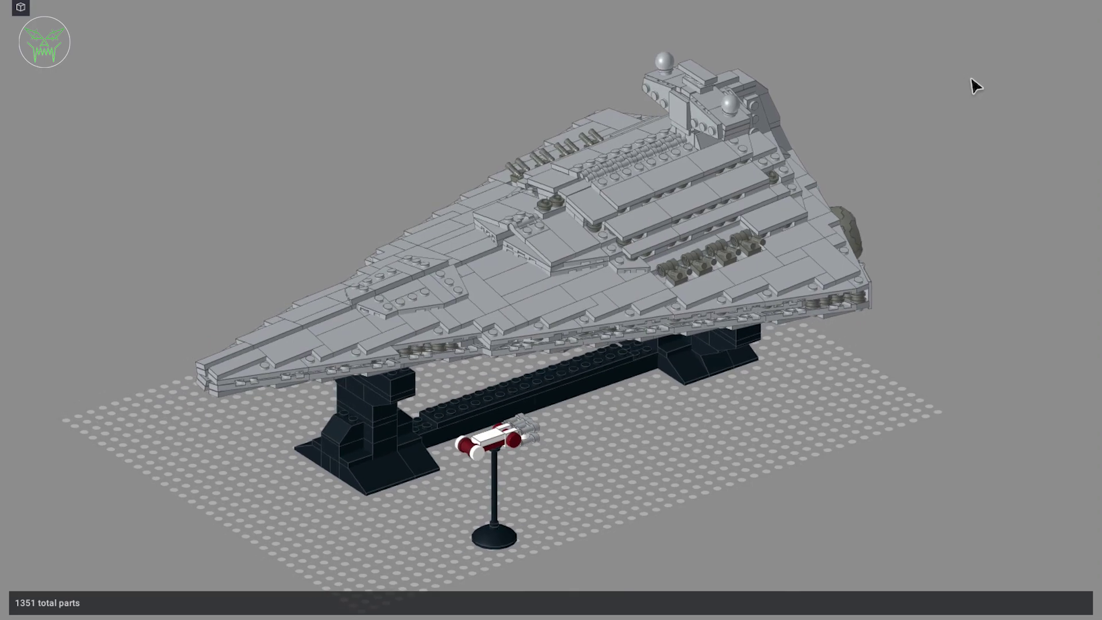
# Select only the small red CR90 ship, leaving its stand unselected.
pyautogui.moveTo(650, 502)
pyautogui.mouseDown()
pyautogui.moveTo(672, 492)
pyautogui.moveTo(626, 503)
pyautogui.mouseUp()
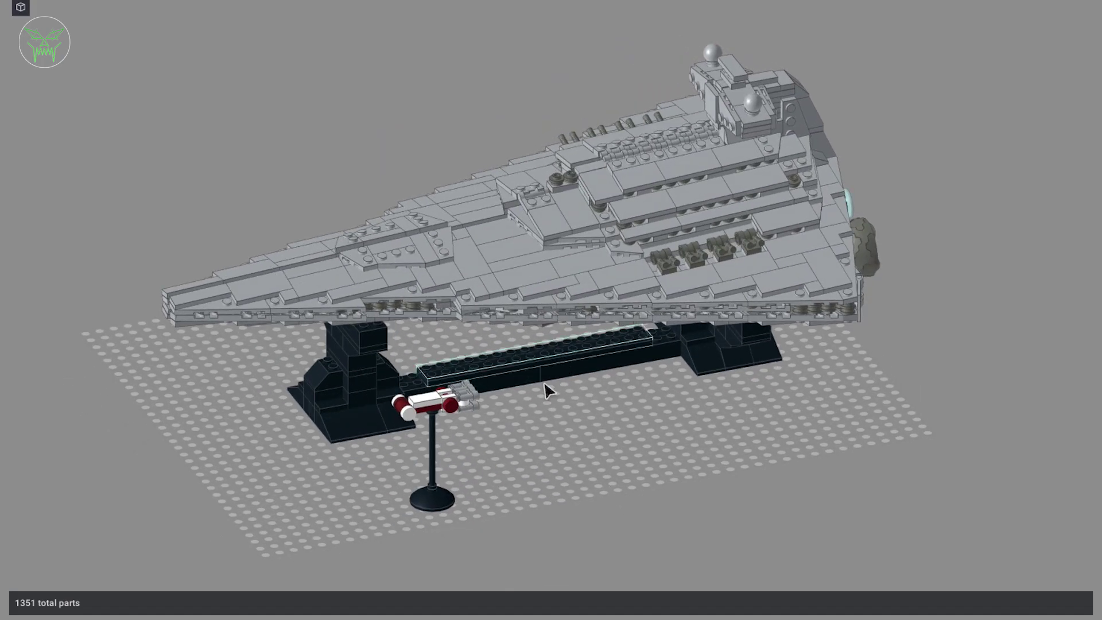
pyautogui.scroll(2, 399, 549)
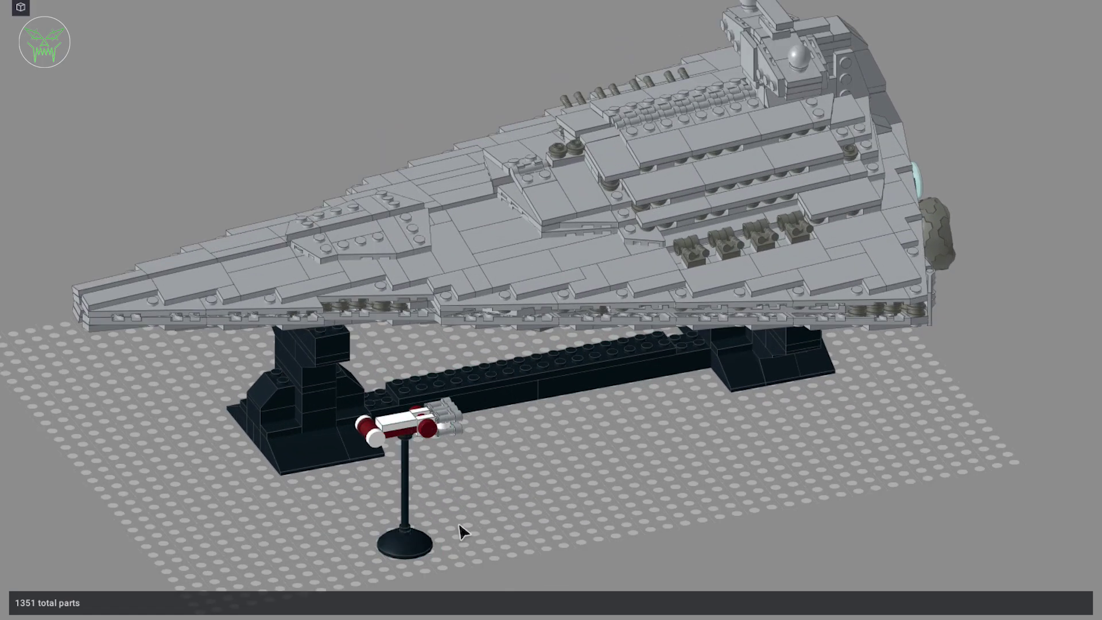
pyautogui.moveTo(460, 523); pyautogui.dragTo(485, 507)
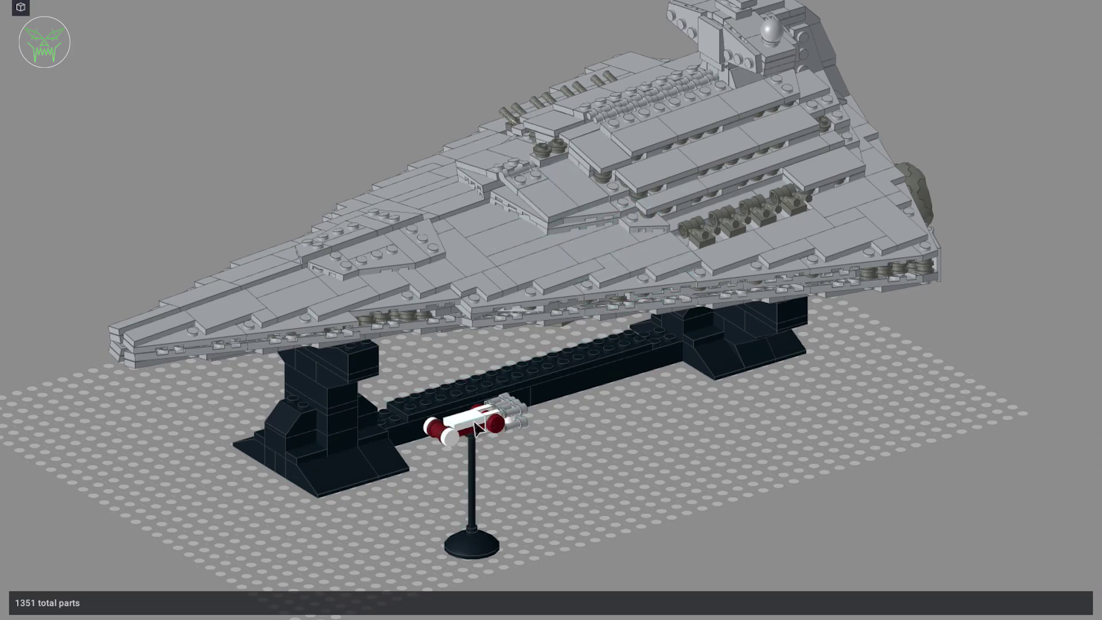
pyautogui.moveTo(486, 422); pyautogui.dragTo(680, 207)
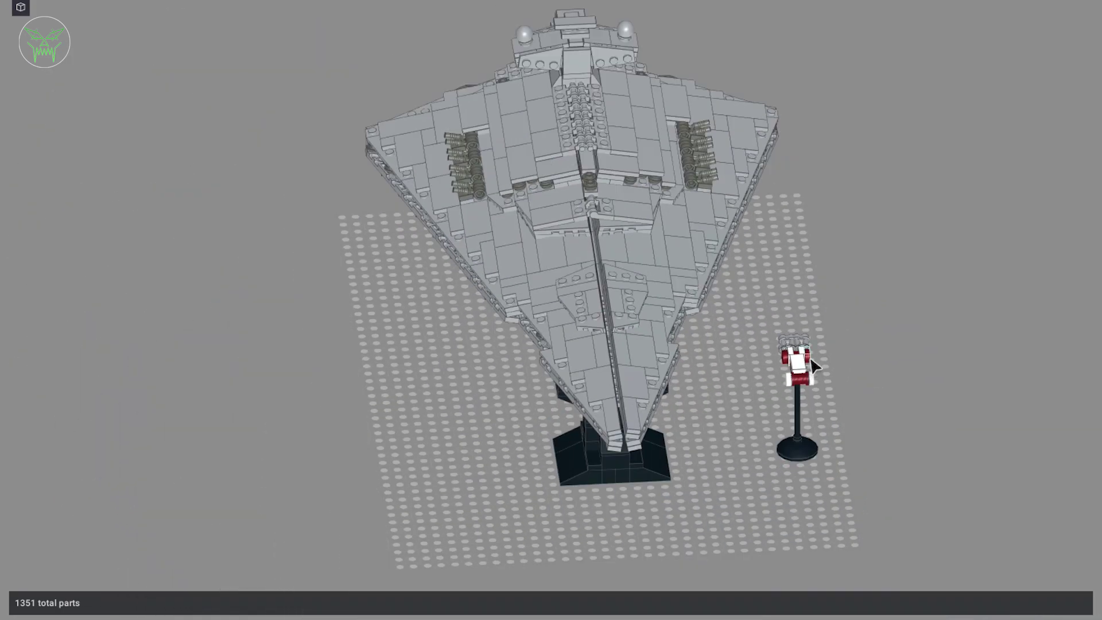
pyautogui.moveTo(761, 308); pyautogui.dragTo(854, 508)
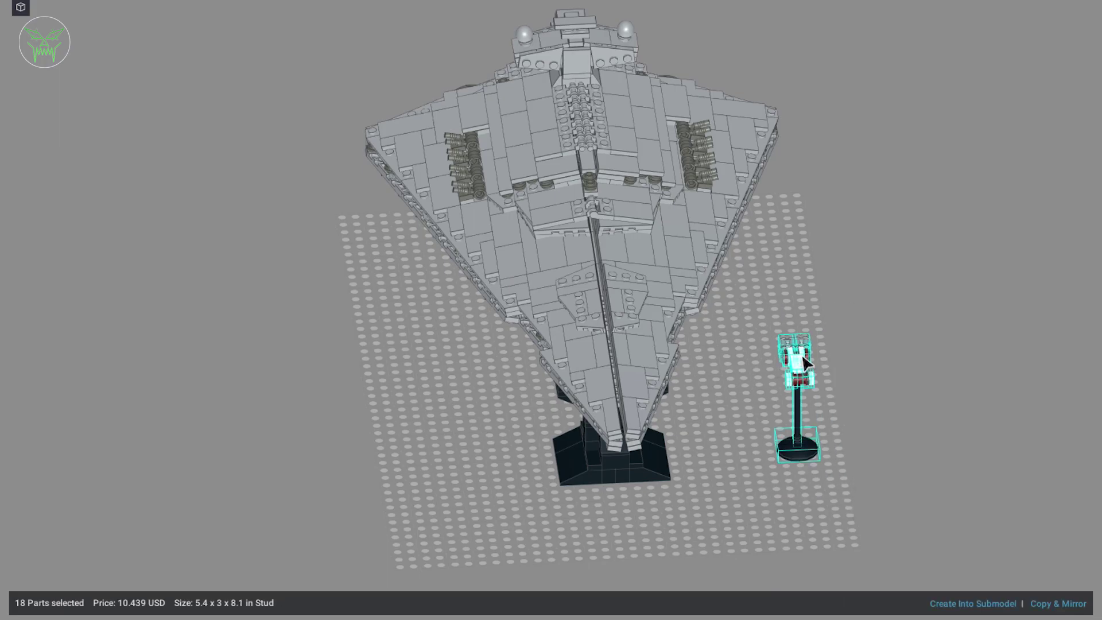
pyautogui.click(806, 322)
pyautogui.moveTo(806, 323); pyautogui.dragTo(790, 267, button='right')
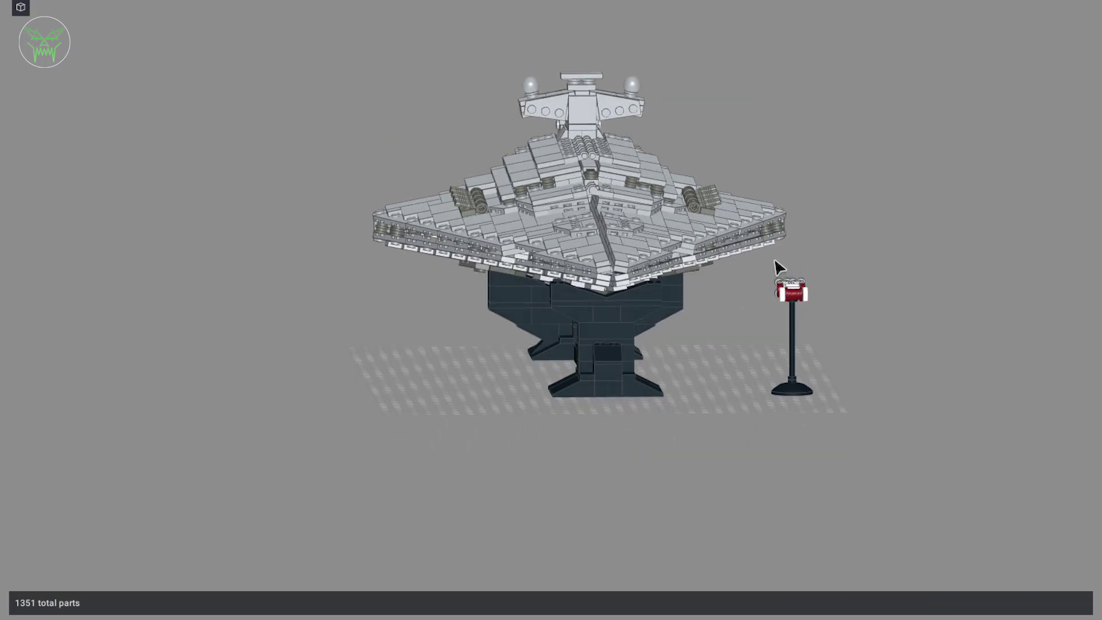
pyautogui.moveTo(775, 260); pyautogui.dragTo(819, 289)
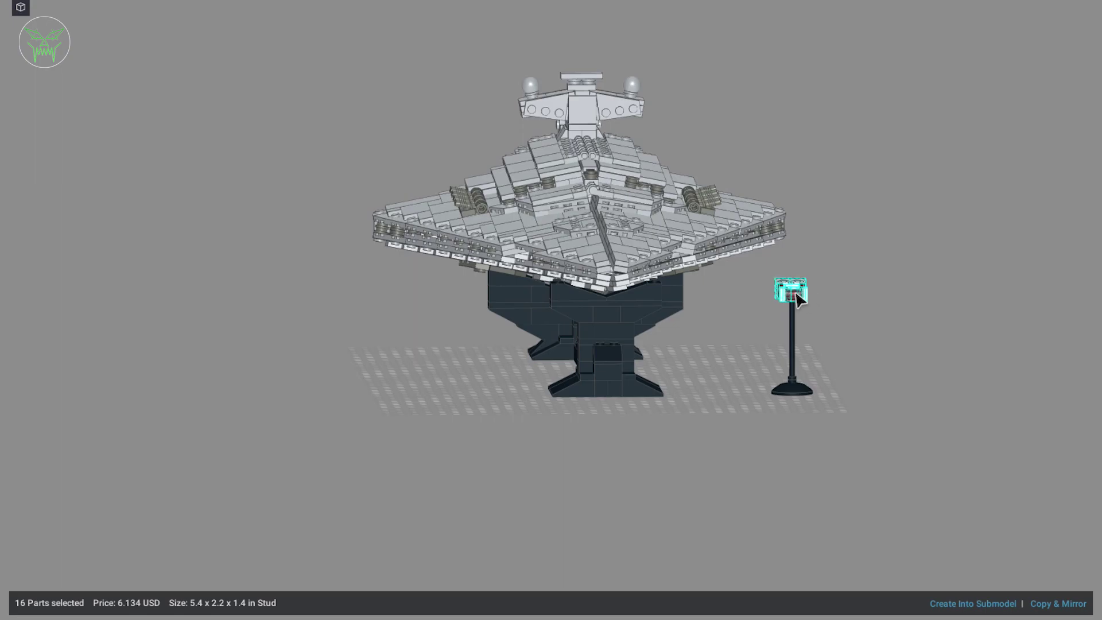
# Move the CR90 into the recess under the hull, then lower it below.
pyautogui.moveTo(797, 297)
pyautogui.mouseDown(button='right')
pyautogui.moveTo(695, 332)
pyautogui.moveTo(602, 284)
pyautogui.mouseUp(button='right')
pyautogui.scroll(3, 695, 331)
pyautogui.moveTo(560, 275); pyautogui.dragTo(439, 201)
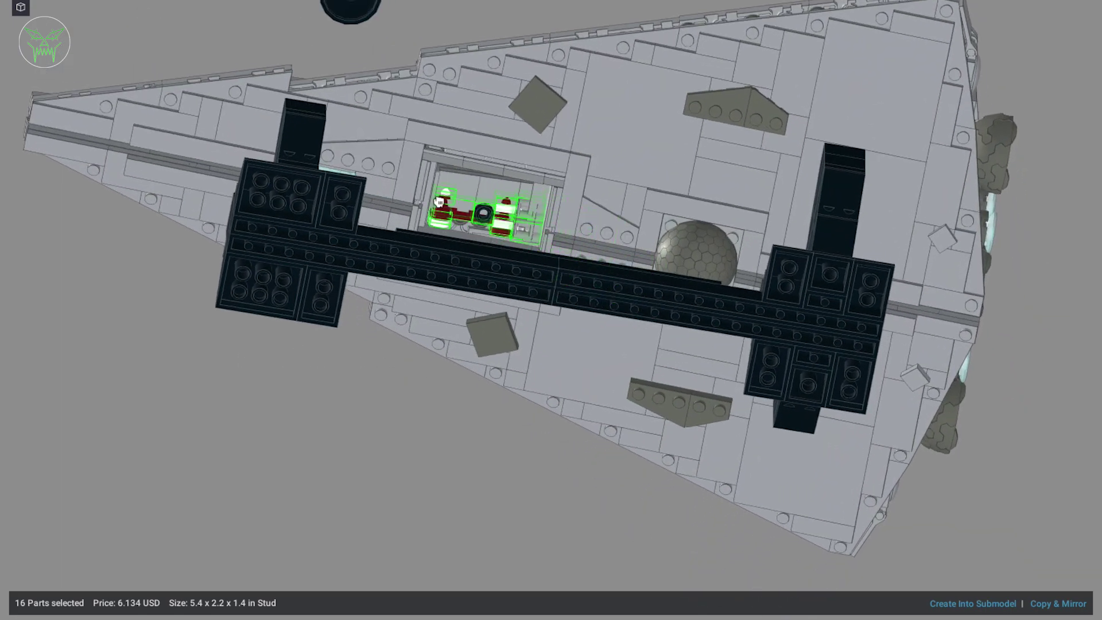
pyautogui.moveTo(440, 203); pyautogui.dragTo(560, 305, button='right')
pyautogui.press('pagedown')
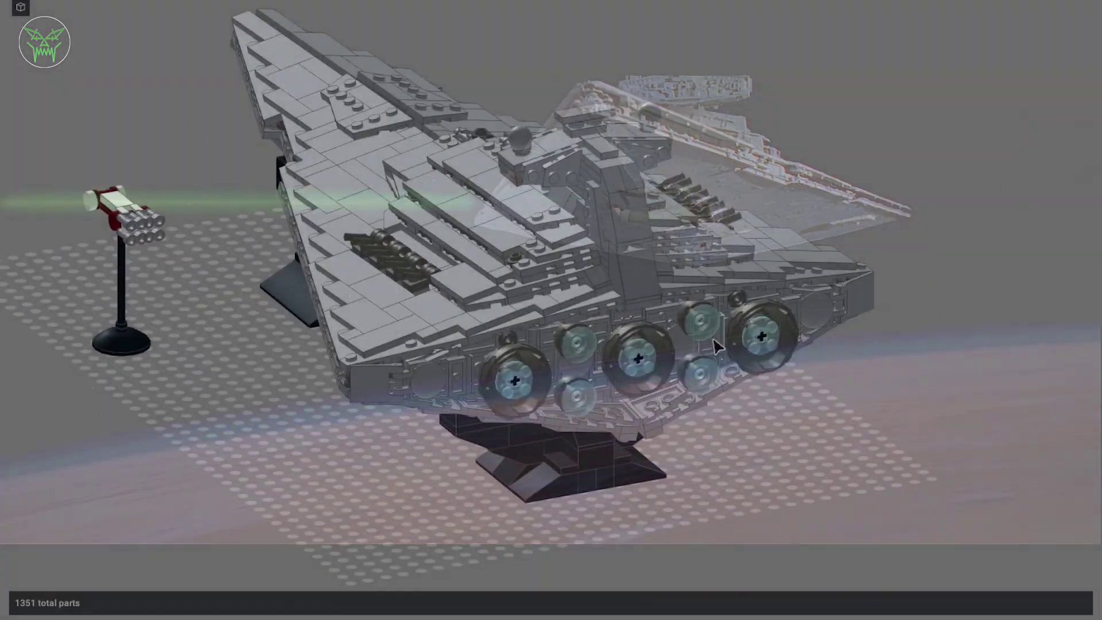
pyautogui.scroll(2, 538, 198)
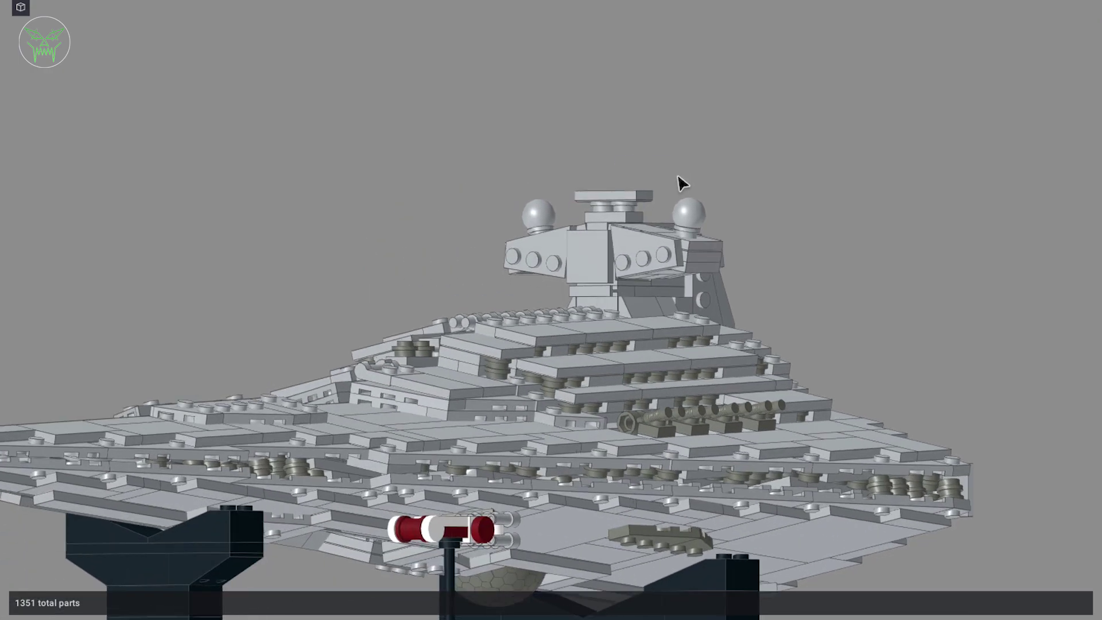
pyautogui.moveTo(771, 267); pyautogui.dragTo(805, 236)
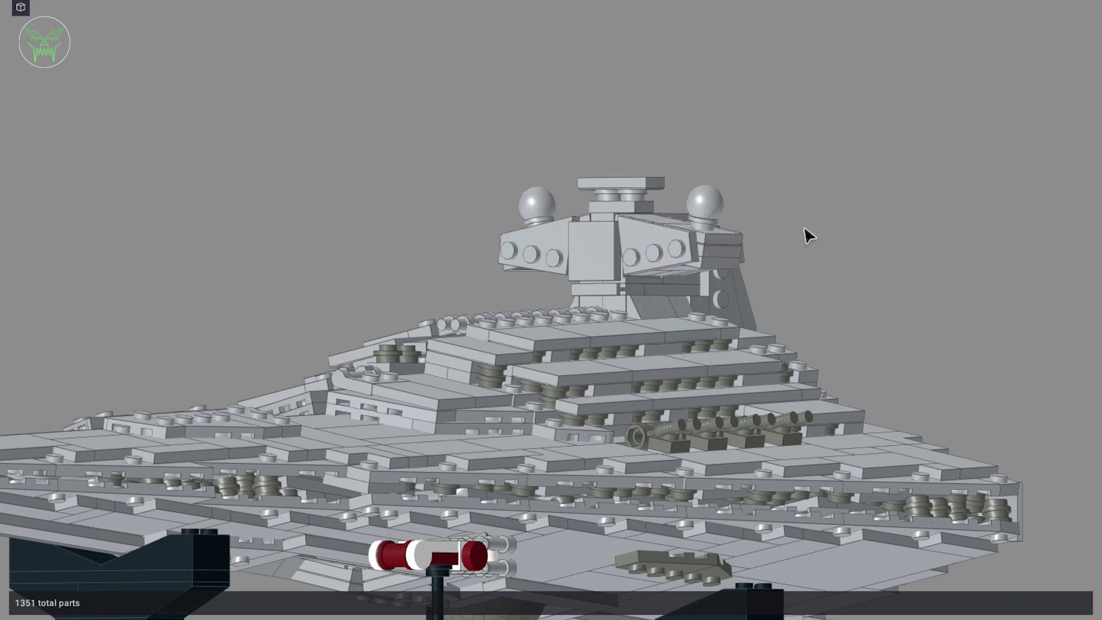
pyautogui.moveTo(804, 236); pyautogui.dragTo(397, 161, button='right')
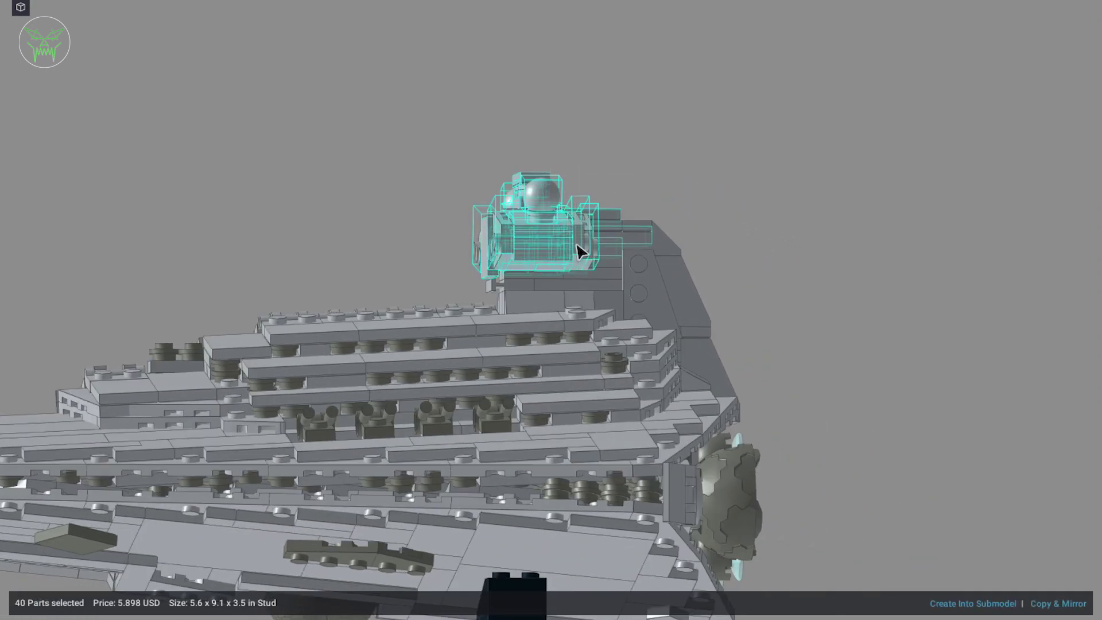
pyautogui.moveTo(491, 241); pyautogui.dragTo(767, 240, button='right')
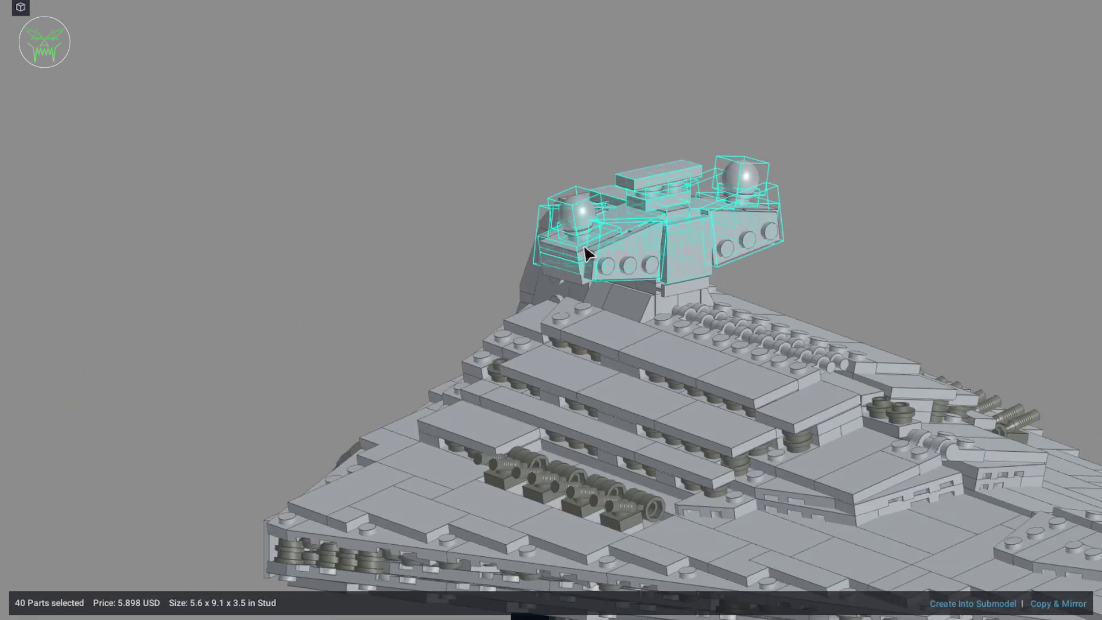
pyautogui.click(767, 239)
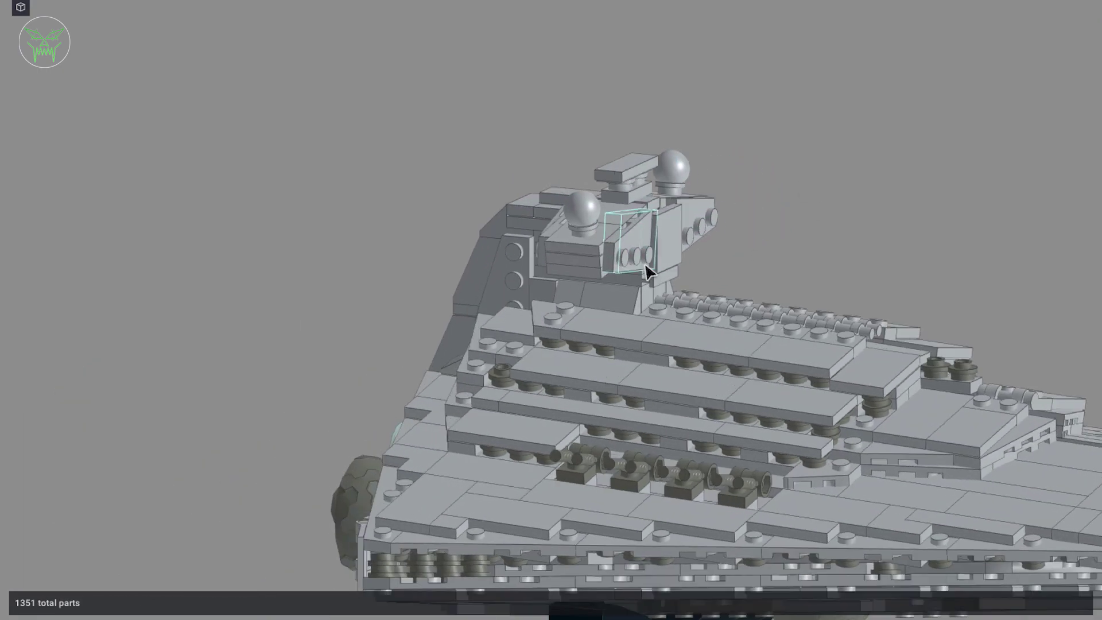
pyautogui.moveTo(608, 249)
pyautogui.mouseDown(button='right')
pyautogui.moveTo(644, 236)
pyautogui.moveTo(699, 242)
pyautogui.mouseUp(button='right')
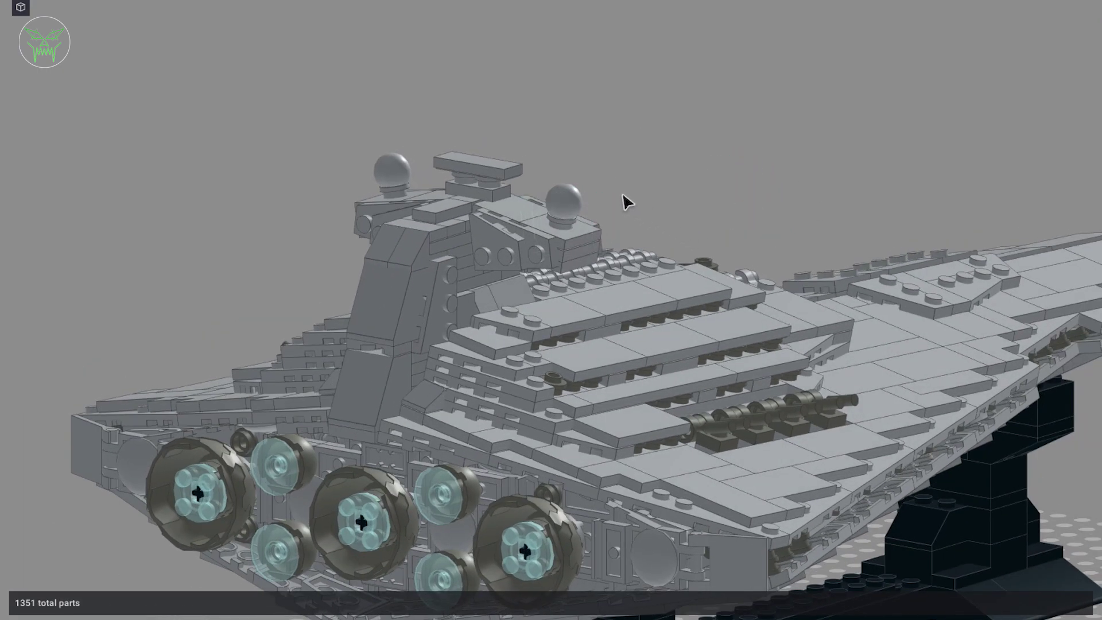
pyautogui.moveTo(628, 201); pyautogui.dragTo(694, 200, button='right')
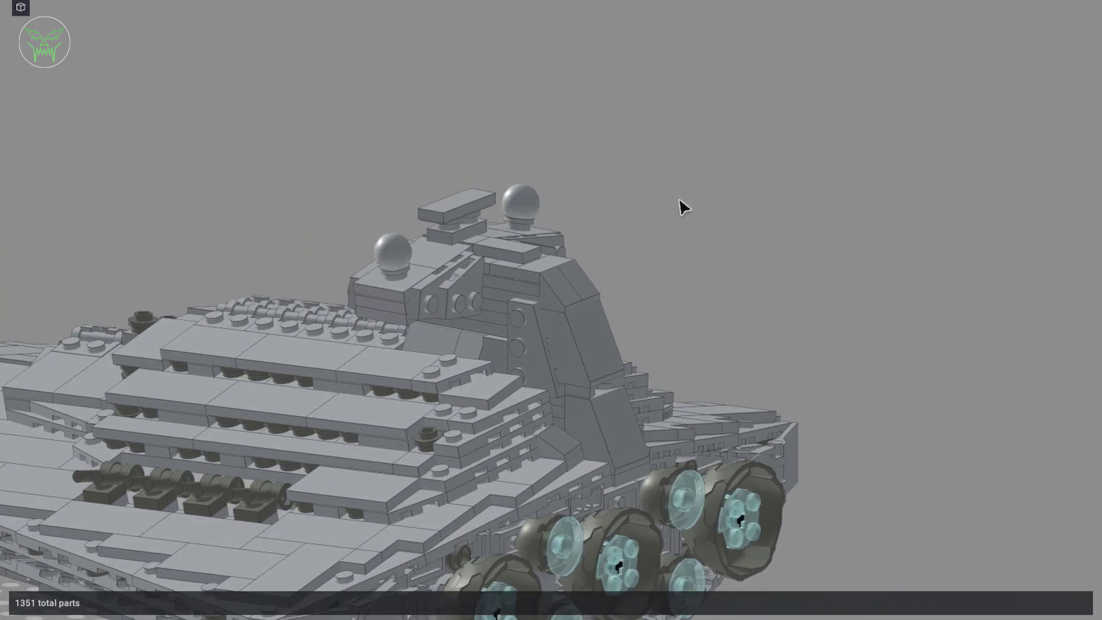
pyautogui.scroll(2, 698, 214)
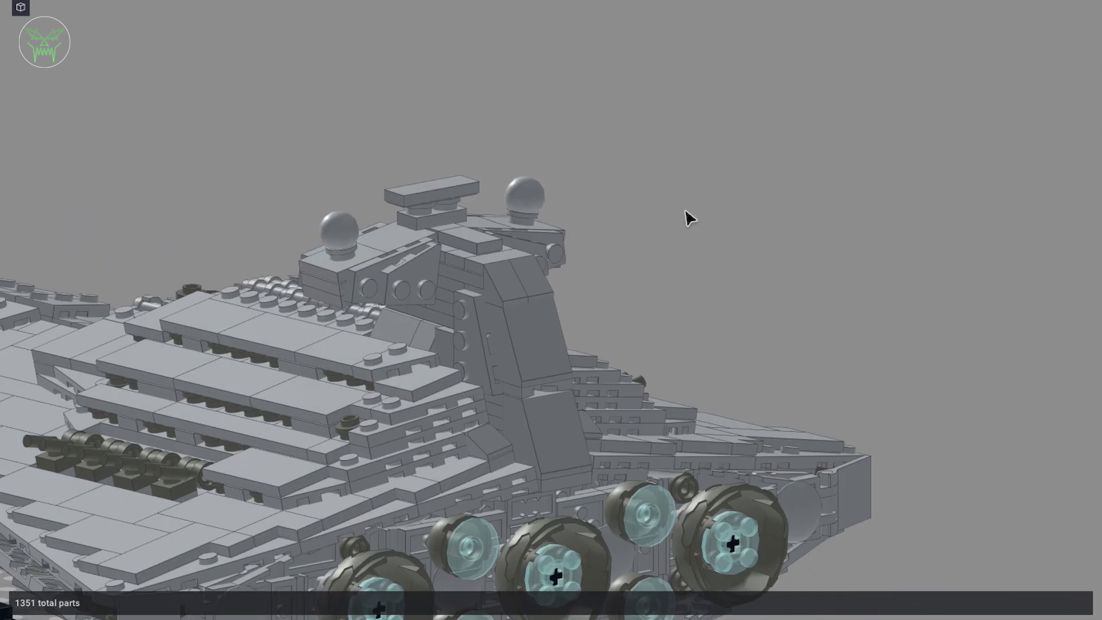
pyautogui.scroll(3, 603, 232)
pyautogui.scroll(2, 516, 292)
pyautogui.moveTo(516, 294); pyautogui.dragTo(340, 307, button='right')
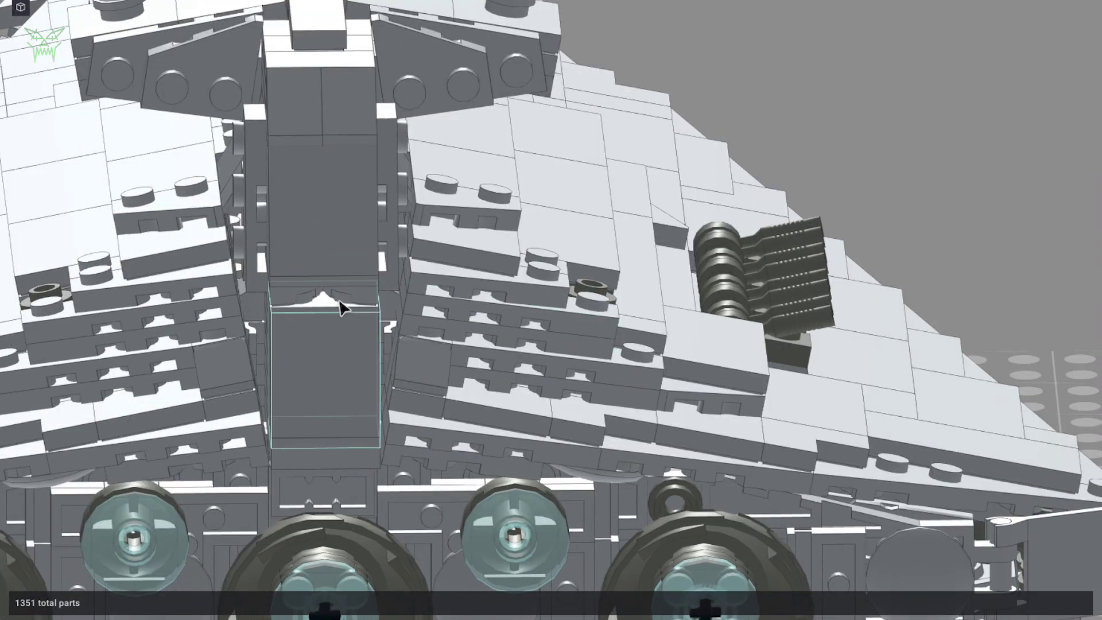
pyautogui.scroll(2, 652, 220)
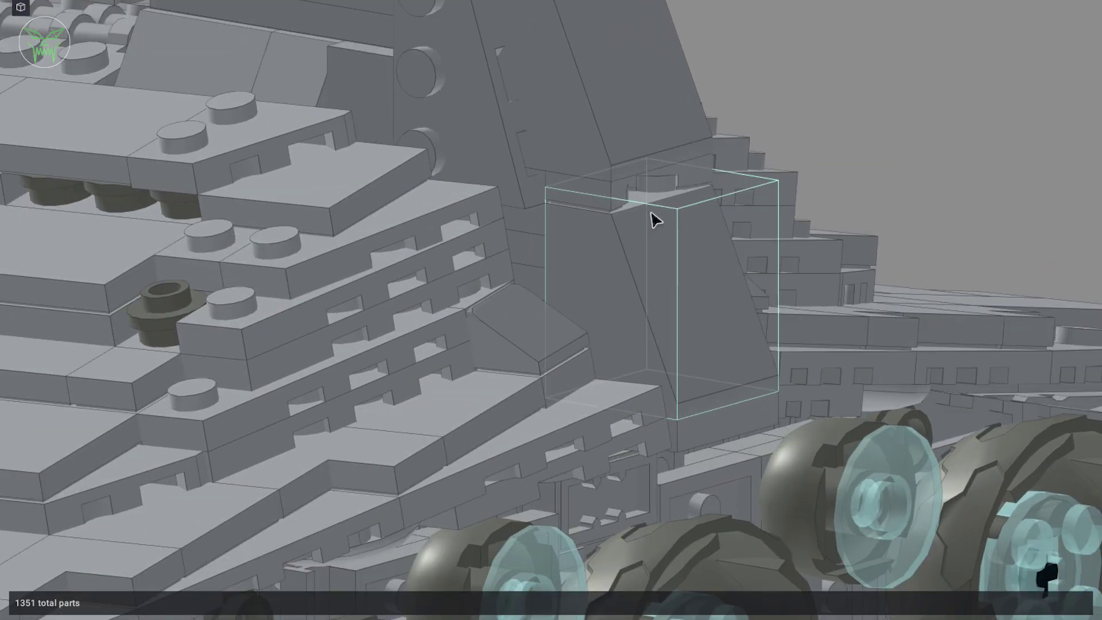
pyautogui.scroll(2, 570, 210)
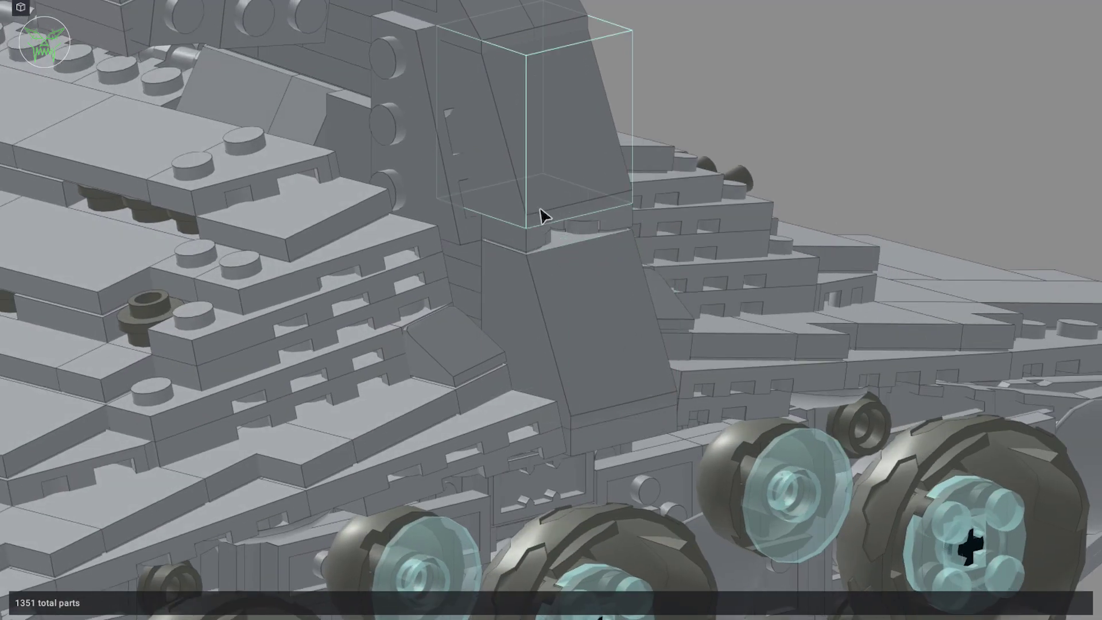
pyautogui.scroll(-1, 833, 149)
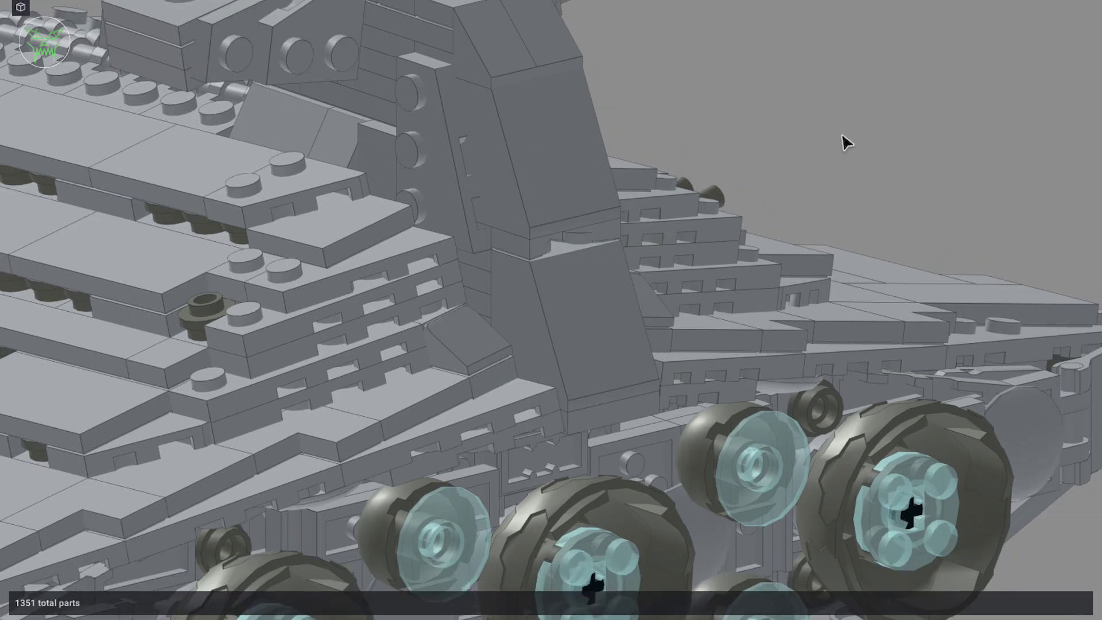
pyautogui.scroll(-1, 832, 156)
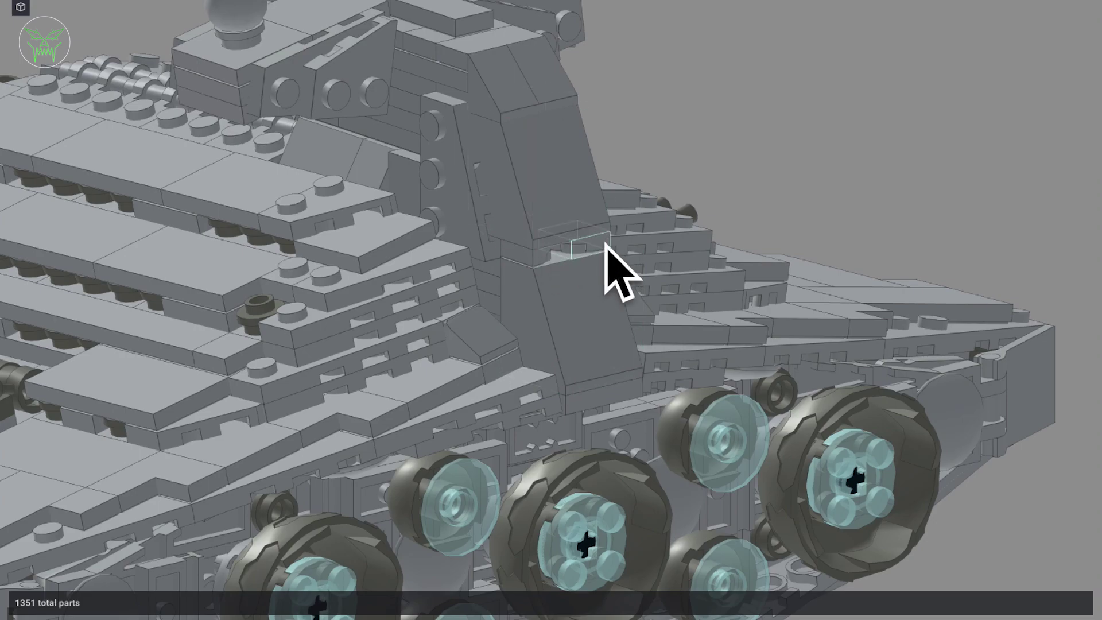
pyautogui.scroll(-1, 603, 248)
pyautogui.scroll(-1, 607, 244)
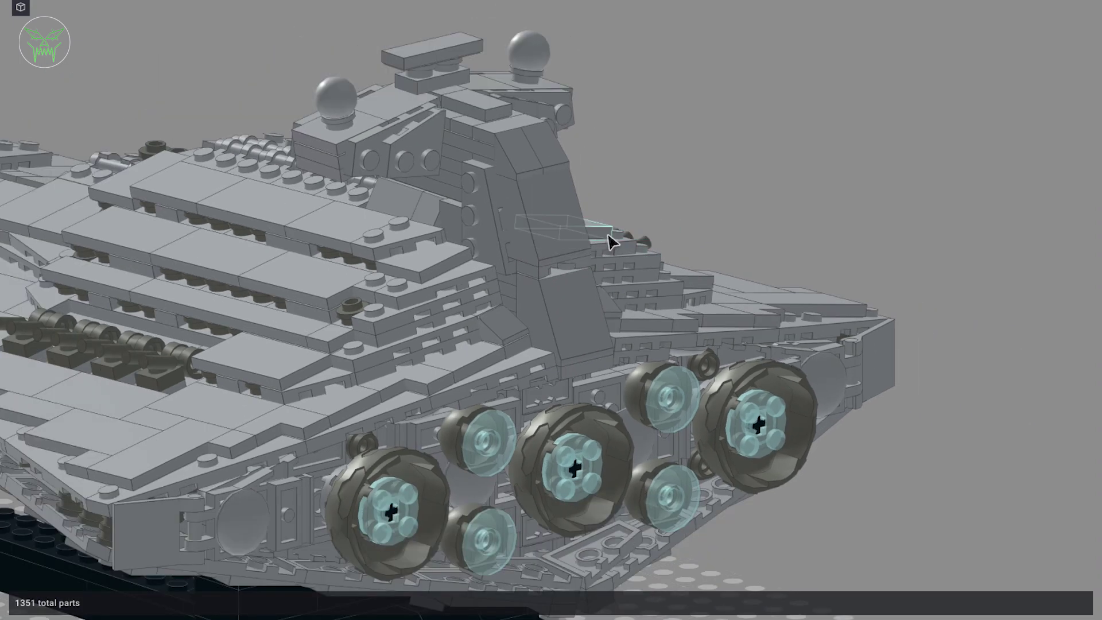
pyautogui.scroll(1, 608, 237)
pyautogui.scroll(1, 612, 239)
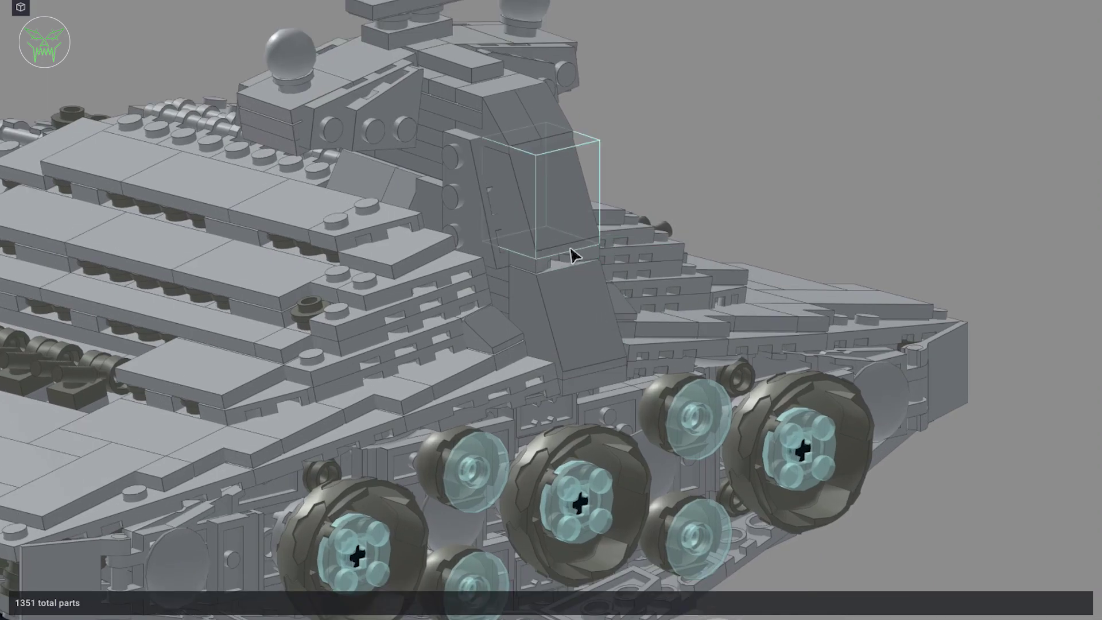
pyautogui.scroll(1, 564, 267)
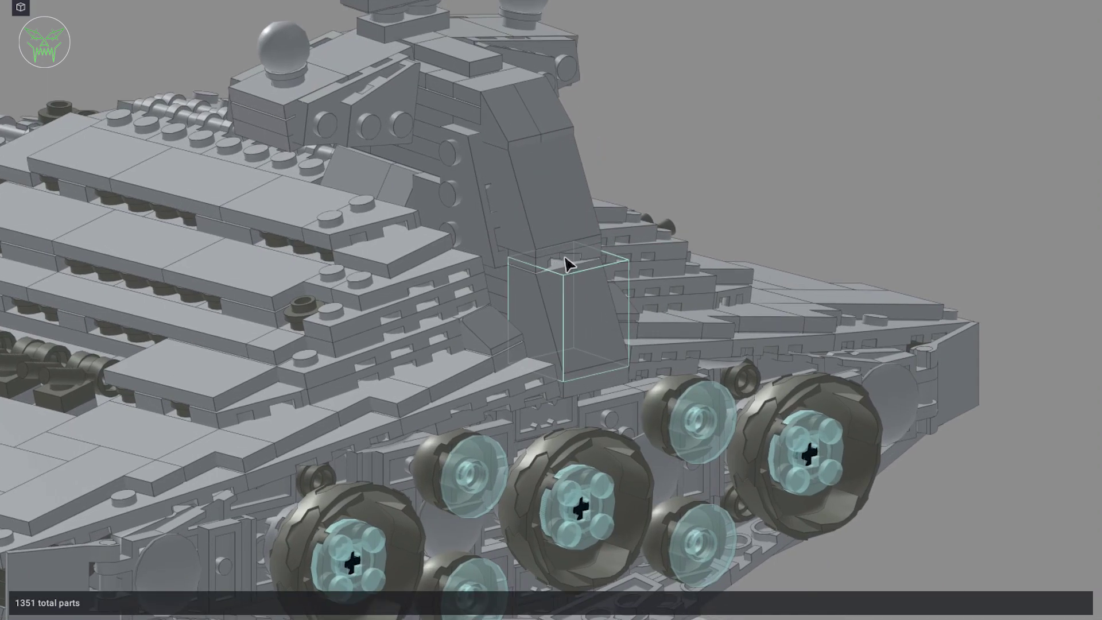
pyautogui.scroll(2, 554, 264)
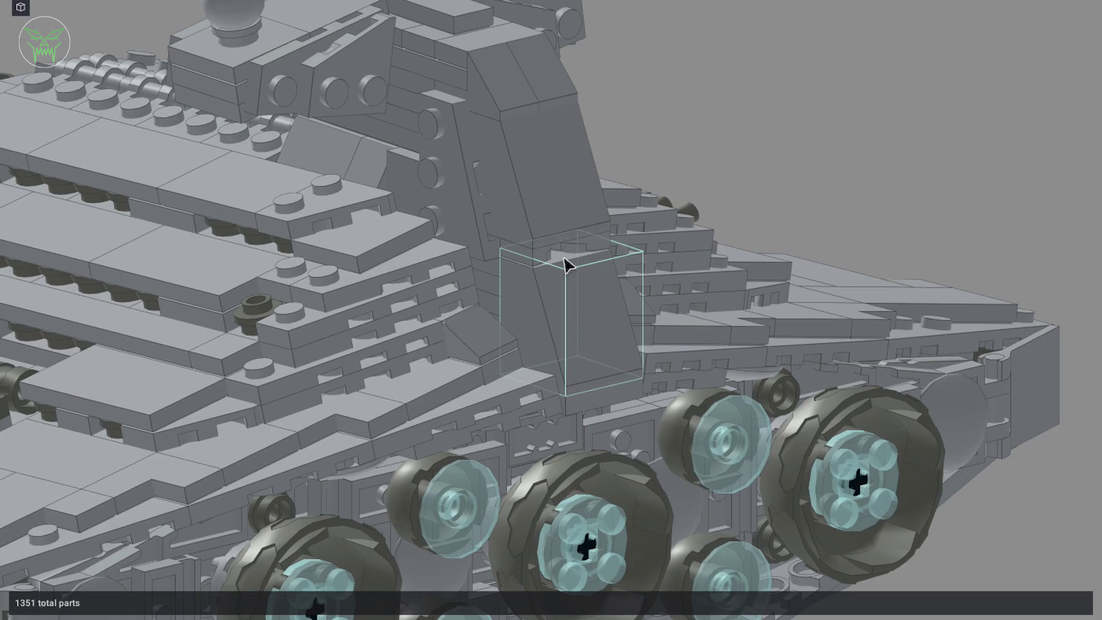
pyautogui.scroll(-2, 568, 258)
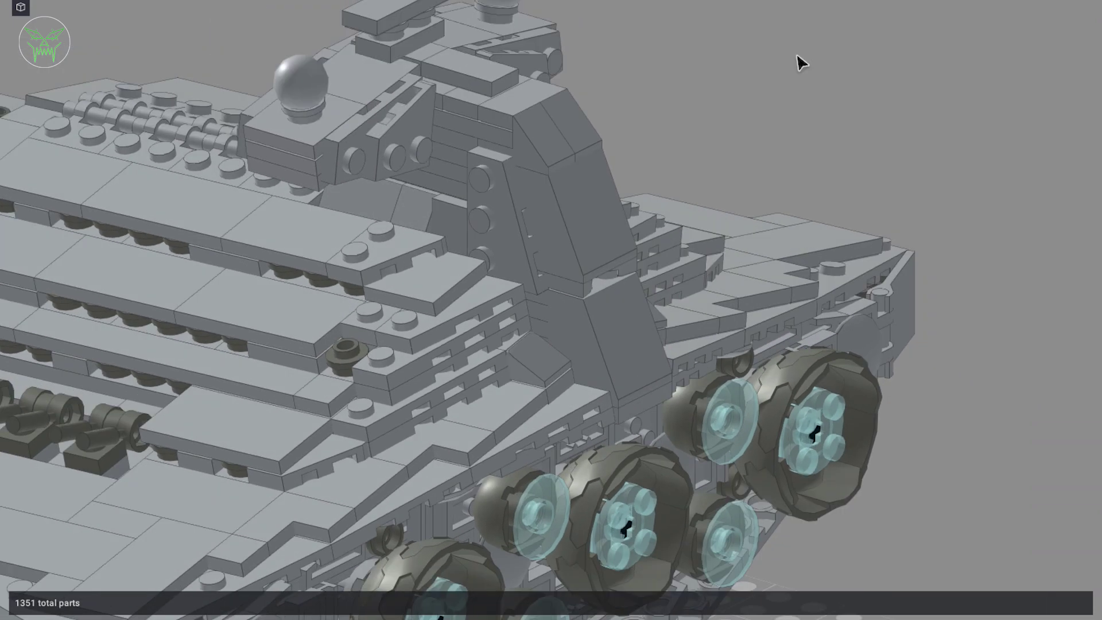
pyautogui.scroll(-10, 801, 73)
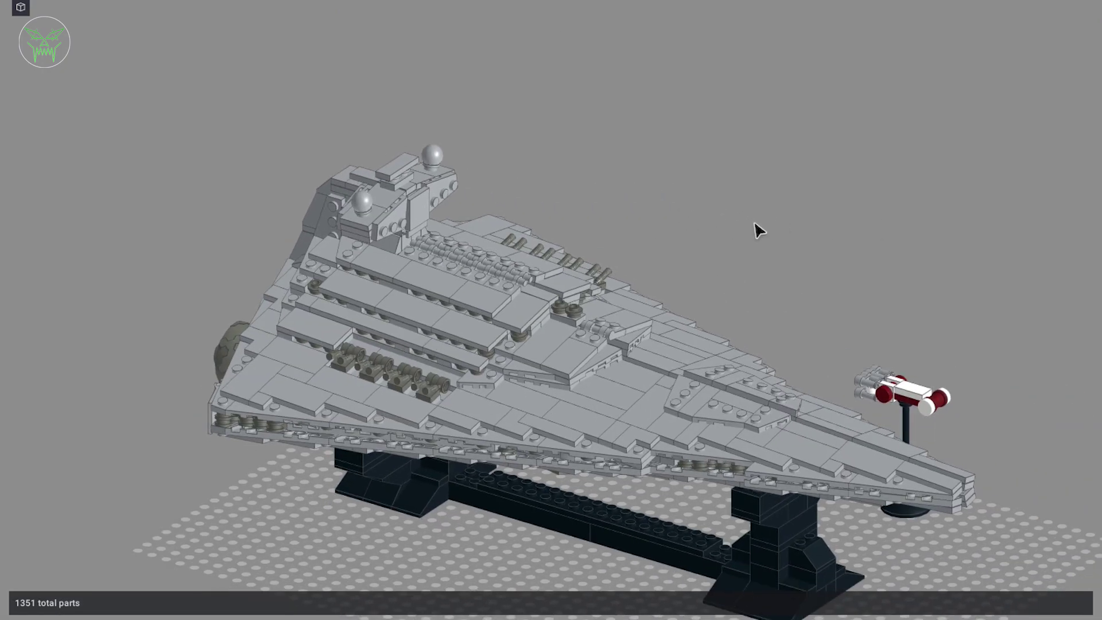
# Orbit around the whole Star Destroyer to a lower side-on view.
pyautogui.moveTo(755, 230)
pyautogui.mouseDown()
pyautogui.moveTo(672, 223)
pyautogui.moveTo(694, 233)
pyautogui.moveTo(666, 226)
pyautogui.moveTo(622, 241)
pyautogui.mouseUp()
pyautogui.moveTo(503, 267)
pyautogui.mouseDown()
pyautogui.moveTo(532, 278)
pyautogui.moveTo(635, 369)
pyautogui.moveTo(634, 355)
pyautogui.moveTo(293, 169)
pyautogui.moveTo(360, 244)
pyautogui.moveTo(367, 249)
pyautogui.moveTo(359, 230)
pyautogui.moveTo(386, 244)
pyautogui.moveTo(612, 416)
pyautogui.moveTo(667, 382)
pyautogui.moveTo(712, 390)
pyautogui.mouseUp()
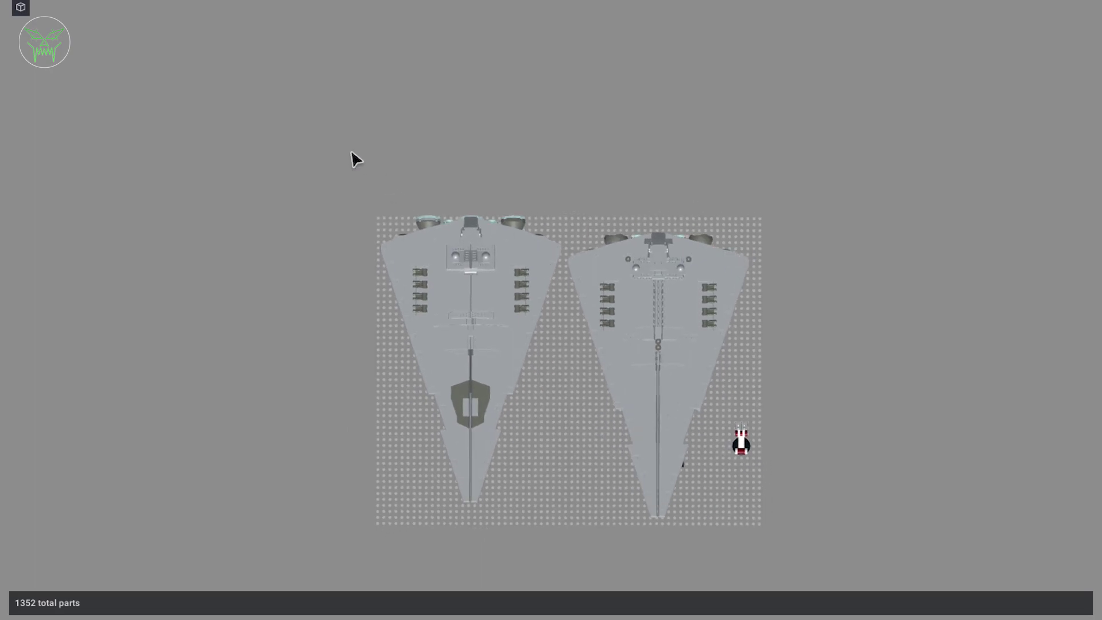
# Box-select the whole older Star Destroyer on the left, sized 47.7 x 29.9 x 19.2 studs.
pyautogui.moveTo(335, 151); pyautogui.dragTo(523, 469)
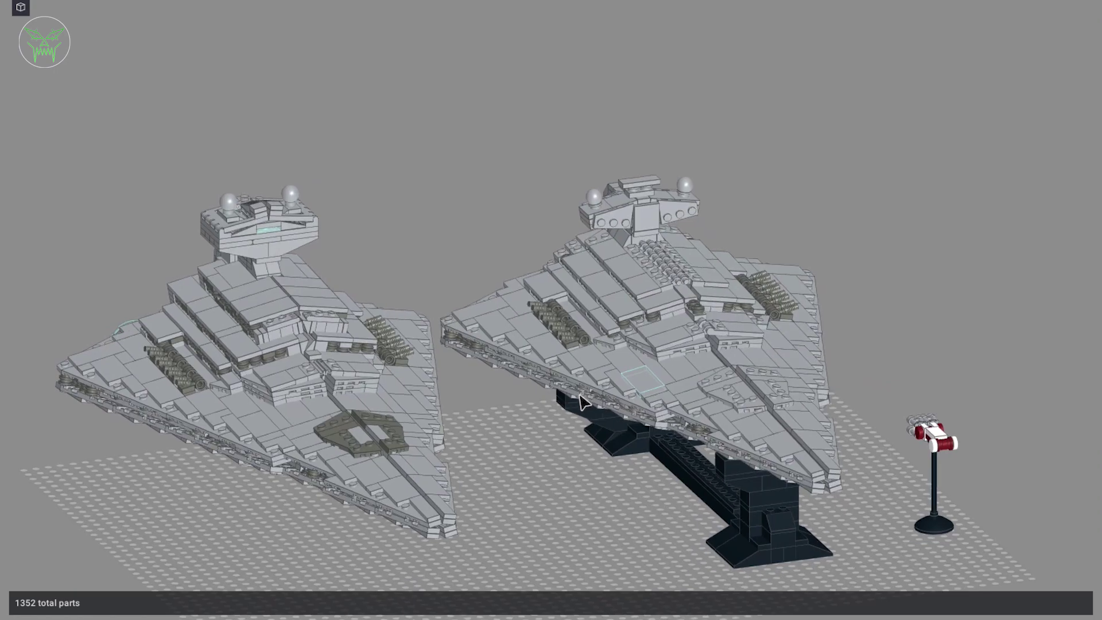
pyautogui.scroll(2, 534, 395)
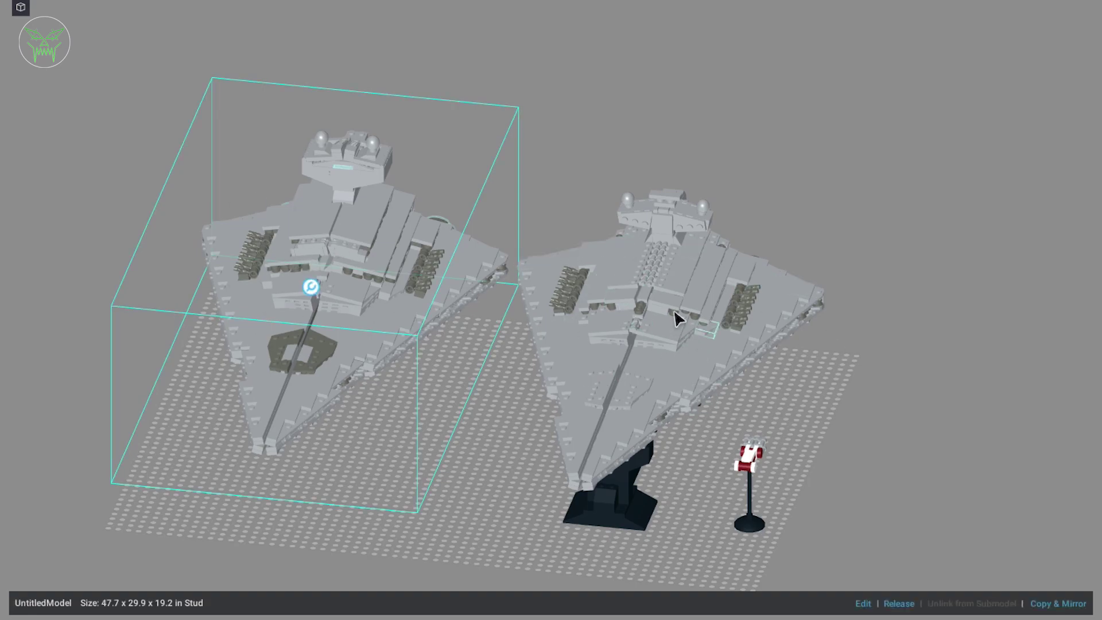
pyautogui.click(846, 202)
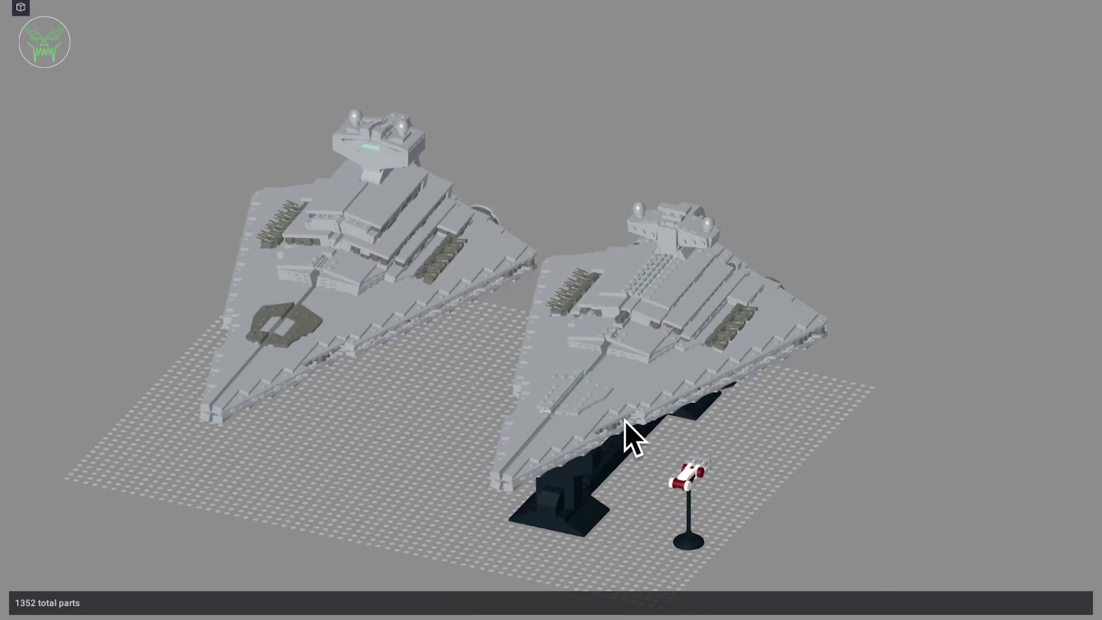
pyautogui.moveTo(633, 435)
pyautogui.mouseDown()
pyautogui.moveTo(709, 494)
pyautogui.moveTo(656, 474)
pyautogui.moveTo(687, 466)
pyautogui.mouseUp()
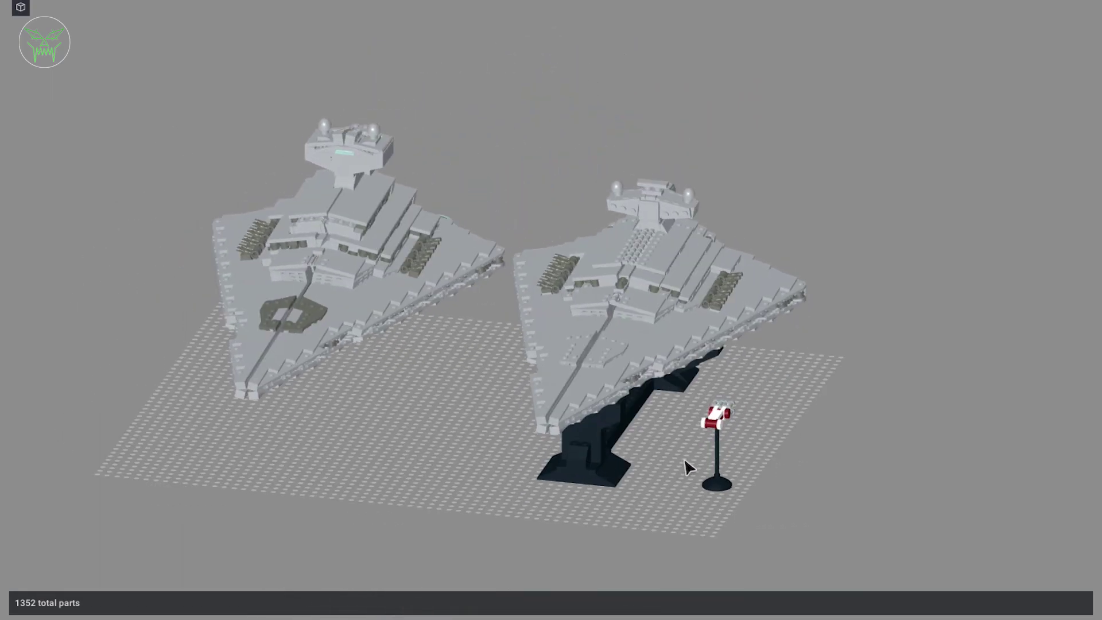
pyautogui.scroll(3, 687, 466)
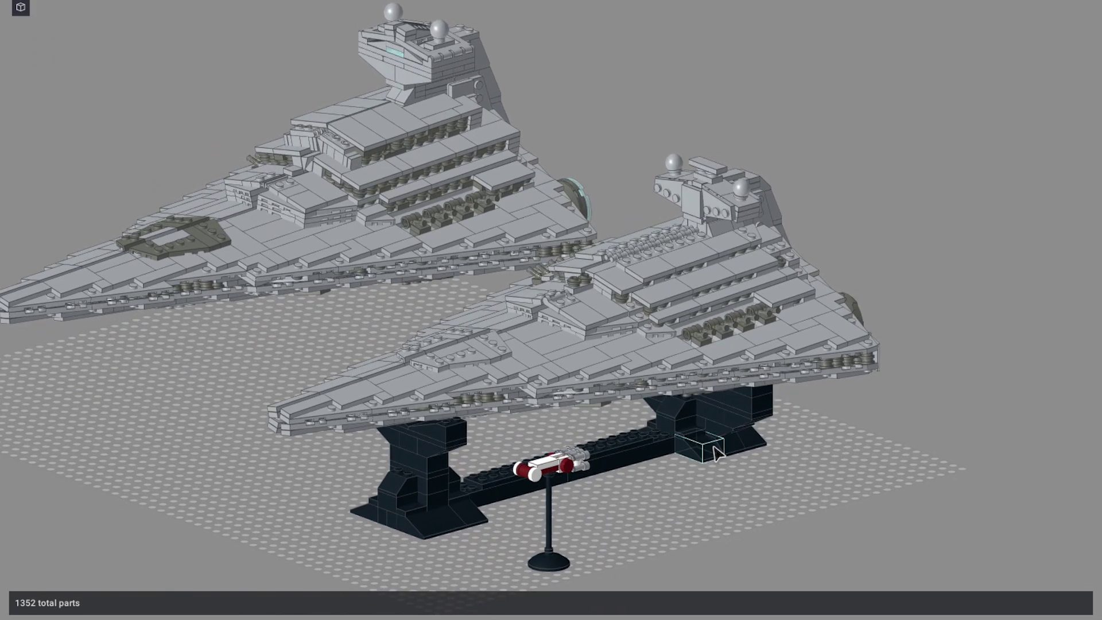